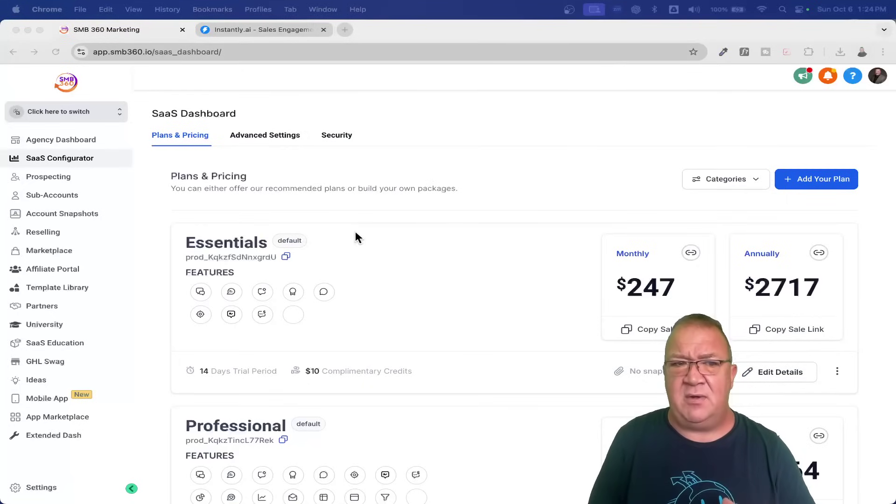
- Open the agency-level Email Services settings to view the default SMTP provider
{"action": "left_click", "coordinate": [48, 495]}
{"action": "left_click", "coordinate": [48, 494]}
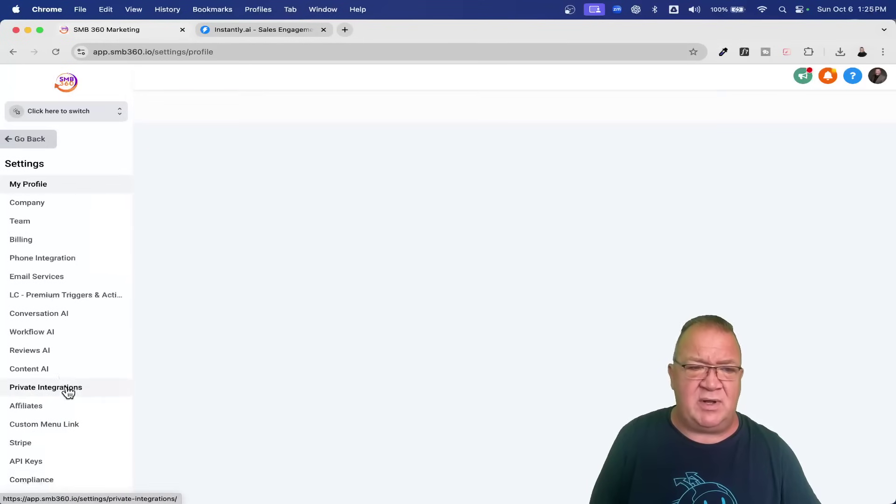
{"action": "left_click", "coordinate": [45, 276]}
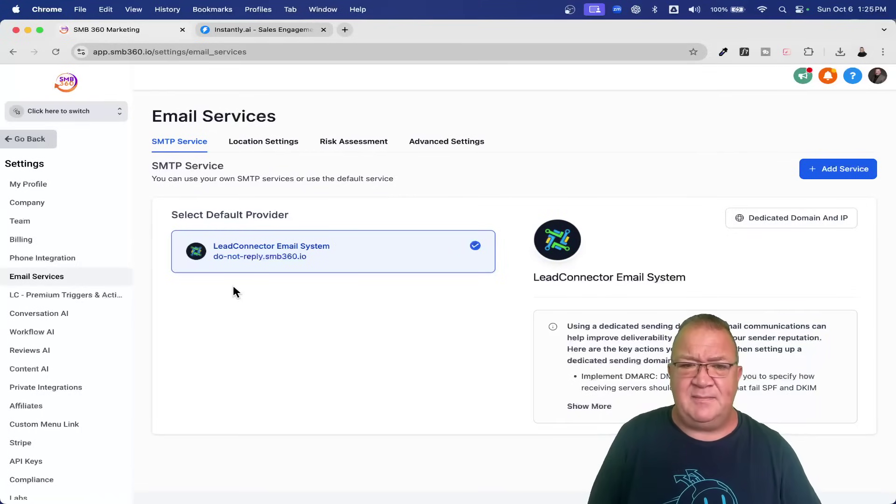
{"action": "scroll", "coordinate": [233, 287], "scroll_direction": "up", "scroll_amount": 5}
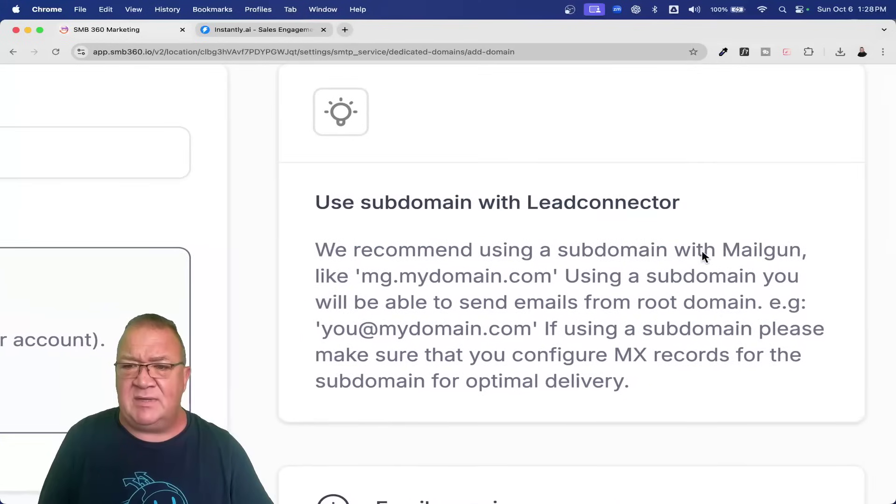
- Read the recommendation on using a subdomain with LeadConnector, highlighting the example mg.mydomain.com
{"action": "scroll", "coordinate": [702, 255], "scroll_direction": "down", "scroll_amount": 5}
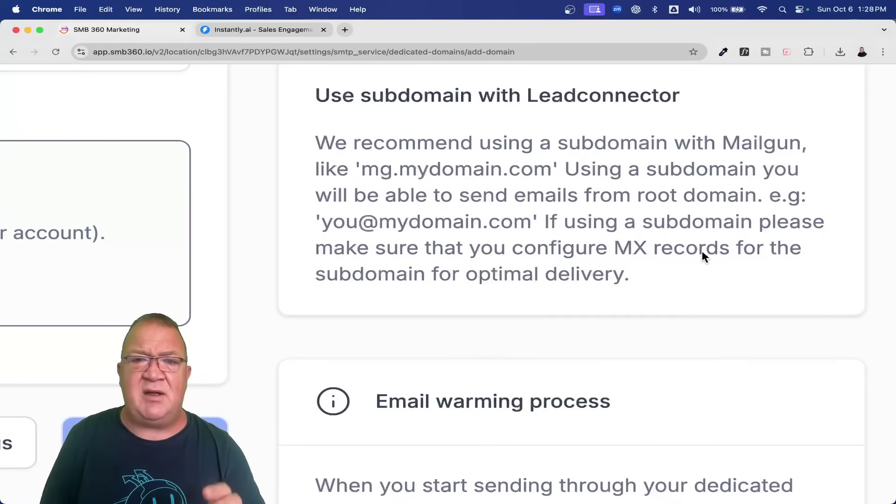
{"action": "left_click_drag", "start_coordinate": [404, 171], "coordinate": [555, 172]}
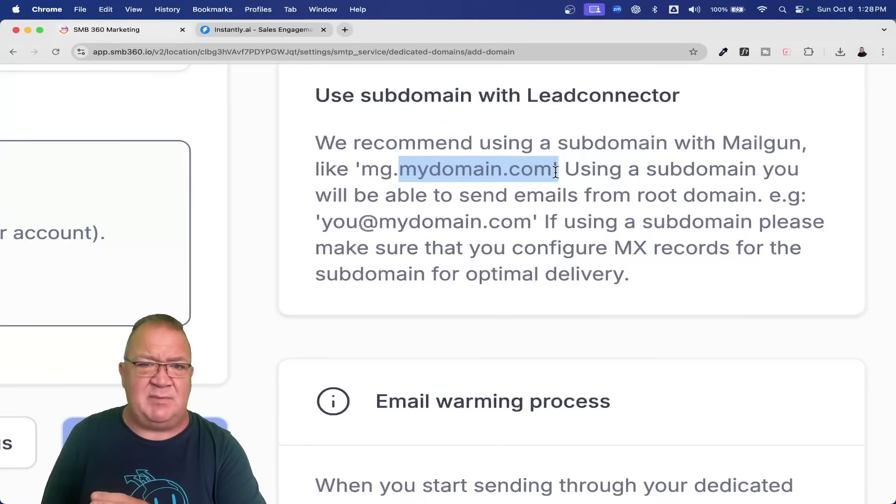
{"action": "left_click", "coordinate": [367, 173]}
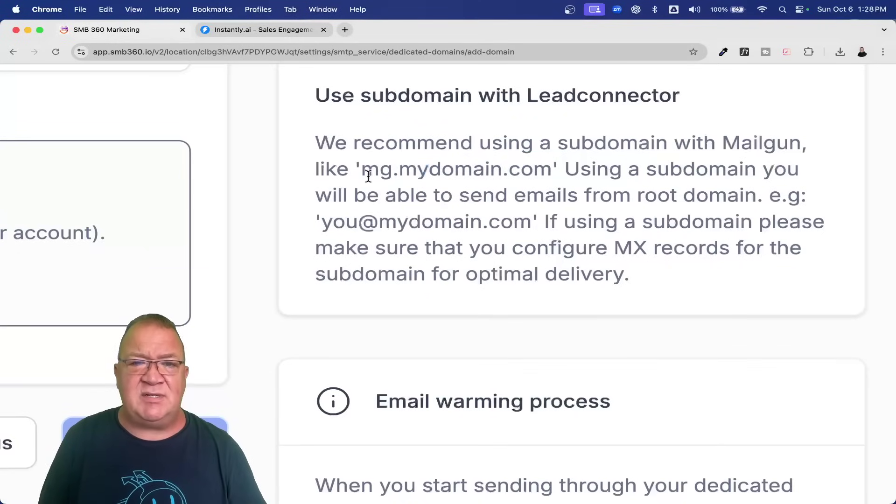
{"action": "left_click_drag", "start_coordinate": [364, 171], "coordinate": [547, 172]}
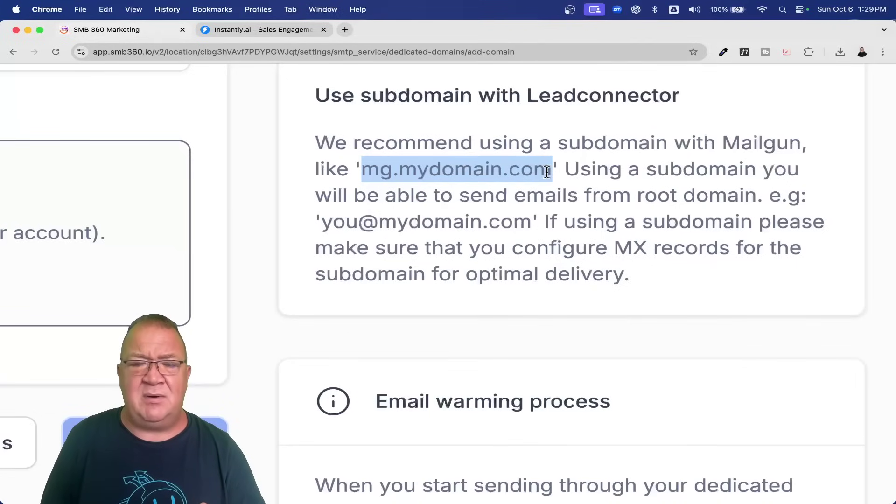
- Read the email warming process note, highlighting the 2-4 week period for limited sending
{"action": "scroll", "coordinate": [602, 246], "scroll_direction": "down", "scroll_amount": 4}
{"action": "scroll", "coordinate": [601, 246], "scroll_direction": "down", "scroll_amount": 5}
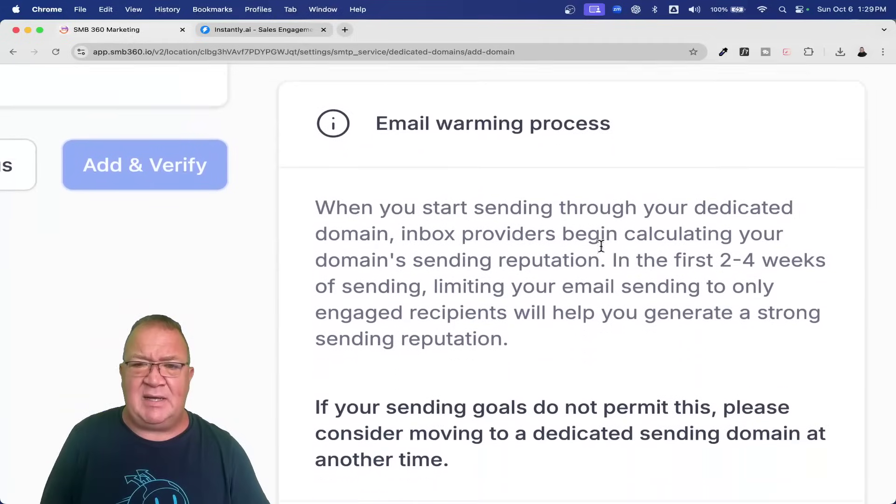
{"action": "scroll", "coordinate": [602, 246], "scroll_direction": "up", "scroll_amount": 1}
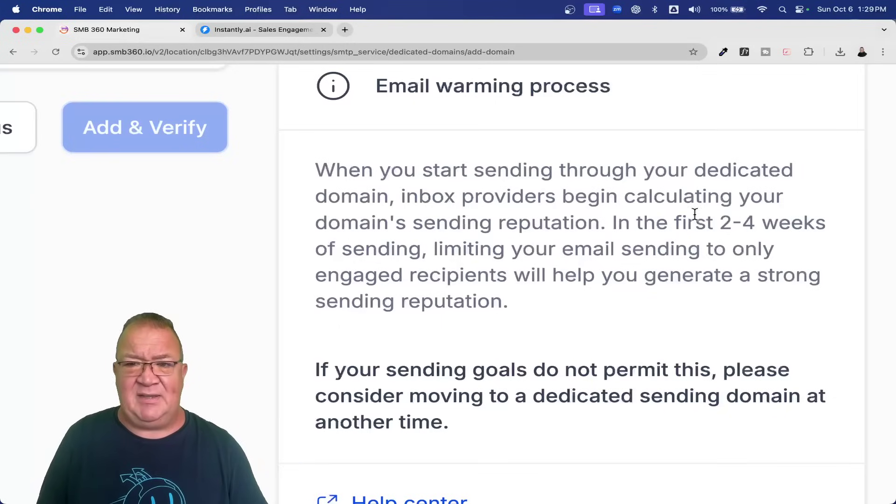
{"action": "left_click_drag", "start_coordinate": [717, 225], "coordinate": [755, 225]}
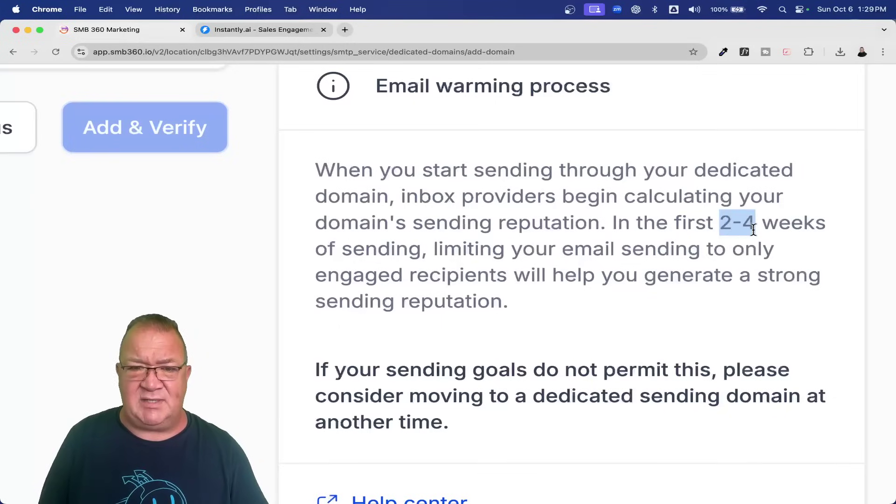
{"action": "left_click", "coordinate": [640, 228]}
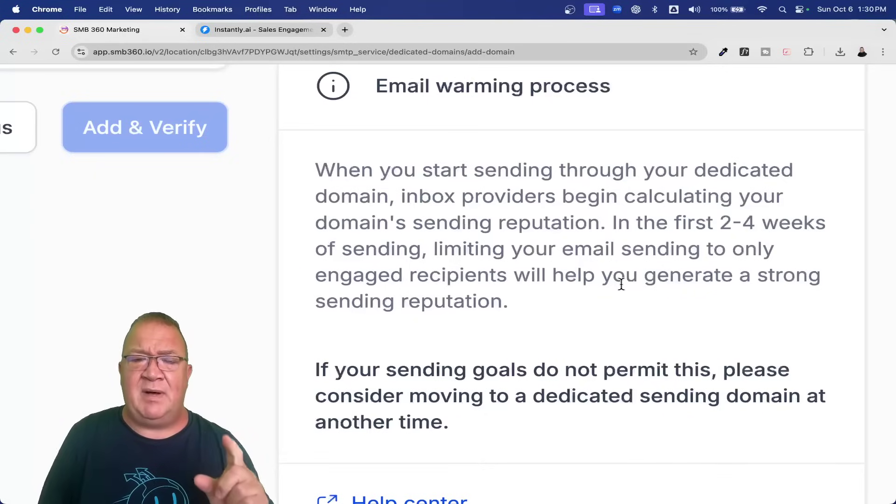
- Switch to the Instantly website and review its yearly Sending & Warmup pricing plans
{"action": "left_click", "coordinate": [270, 29]}
{"action": "mouse_move", "coordinate": [289, 89]}
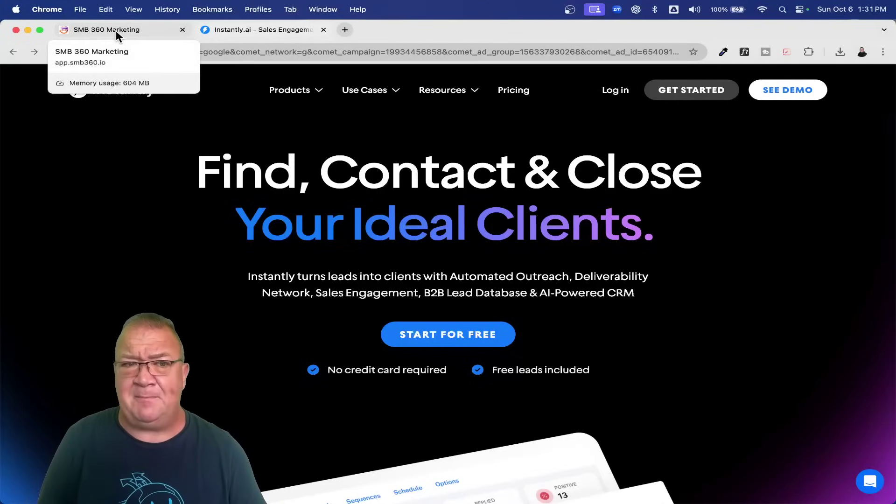
{"action": "left_click", "coordinate": [516, 91]}
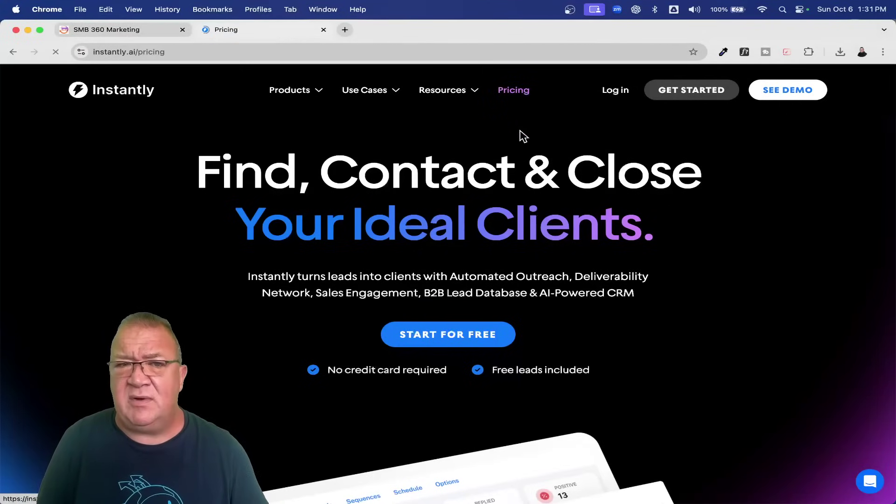
{"action": "scroll", "coordinate": [540, 350], "scroll_direction": "down", "scroll_amount": 6}
{"action": "scroll", "coordinate": [518, 346], "scroll_direction": "down", "scroll_amount": 2}
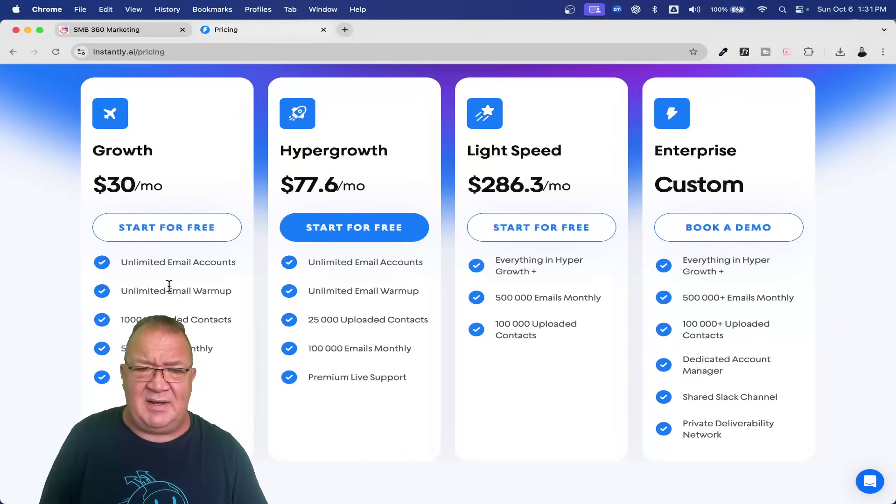
{"action": "scroll", "coordinate": [263, 320], "scroll_direction": "up", "scroll_amount": 9}
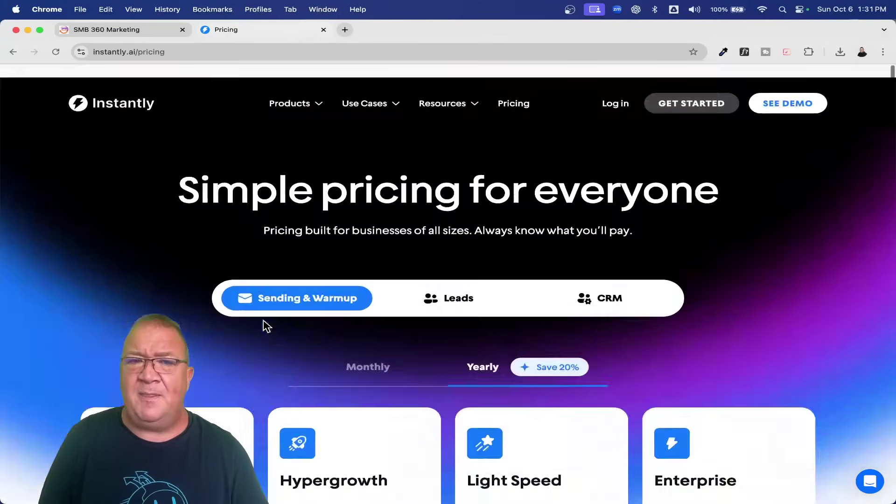
- Return to SMB 360, leave the Add new domain page and open the sub-account's Business Profile settings
{"action": "left_click", "coordinate": [112, 24]}
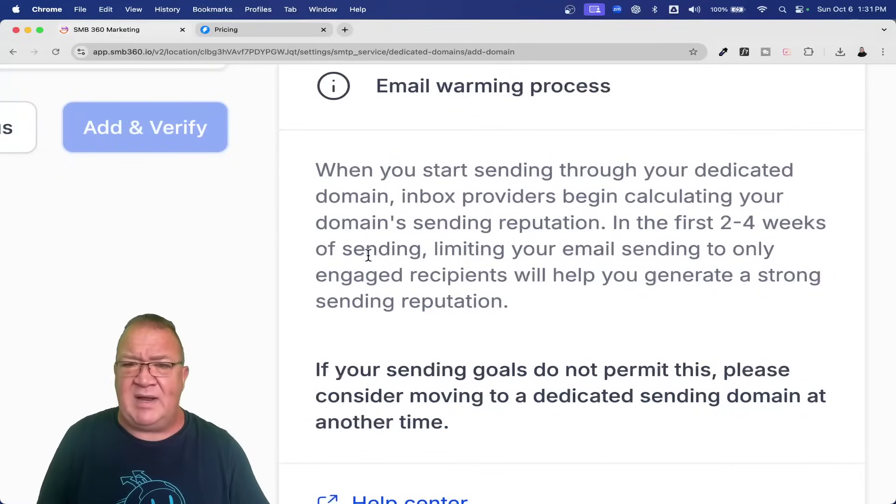
{"action": "scroll", "coordinate": [367, 255], "scroll_direction": "down", "scroll_amount": 5}
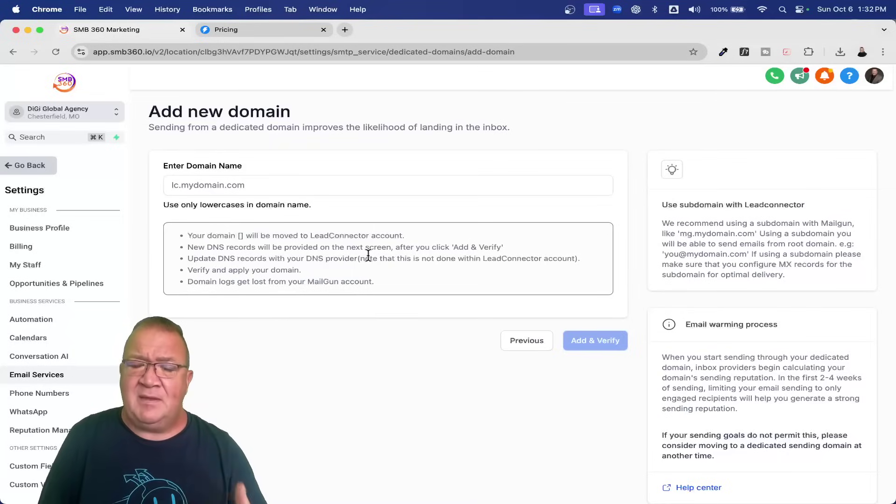
{"action": "left_click", "coordinate": [35, 169]}
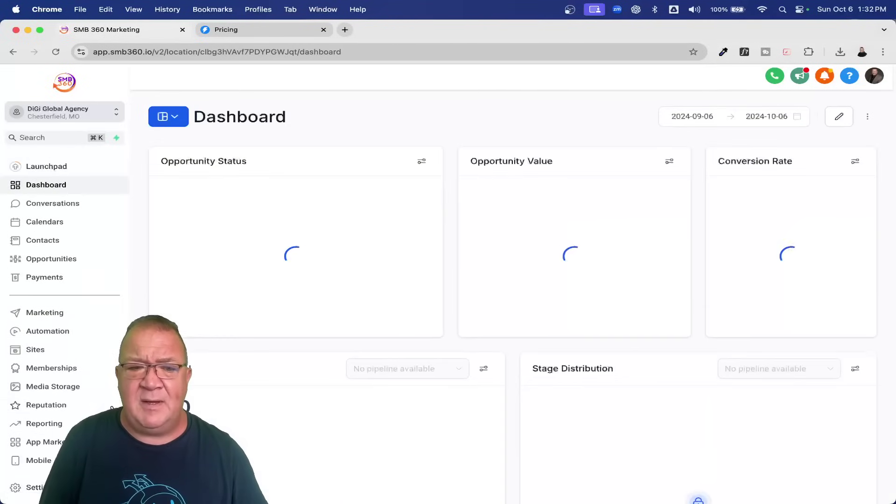
{"action": "left_click", "coordinate": [28, 487]}
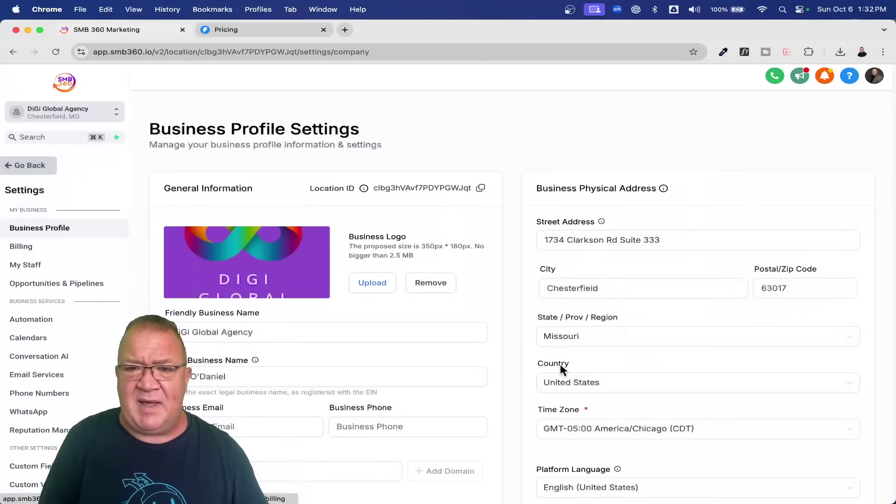
- Enable "Verify Email Address when first email is sent to a new contact" in the General section of the business profile
{"action": "scroll", "coordinate": [584, 354], "scroll_direction": "down", "scroll_amount": 15}
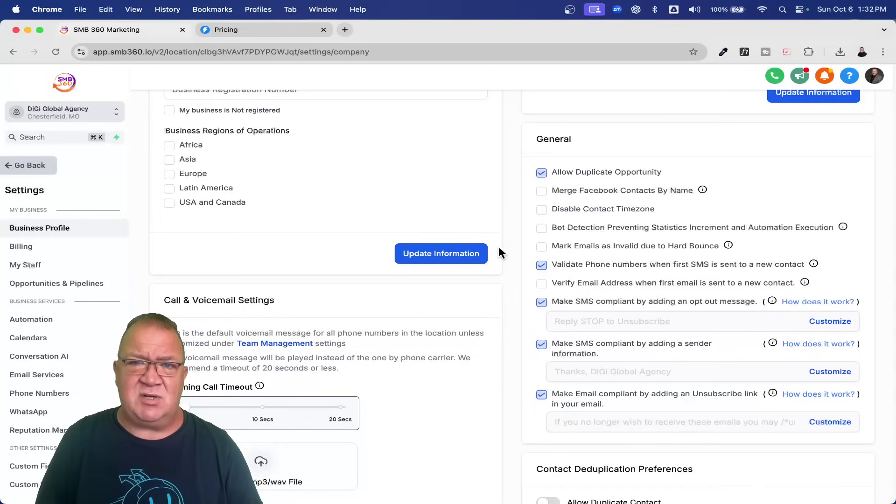
{"action": "scroll", "coordinate": [499, 253], "scroll_direction": "down", "scroll_amount": 2}
{"action": "scroll", "coordinate": [583, 211], "scroll_direction": "up", "scroll_amount": 4}
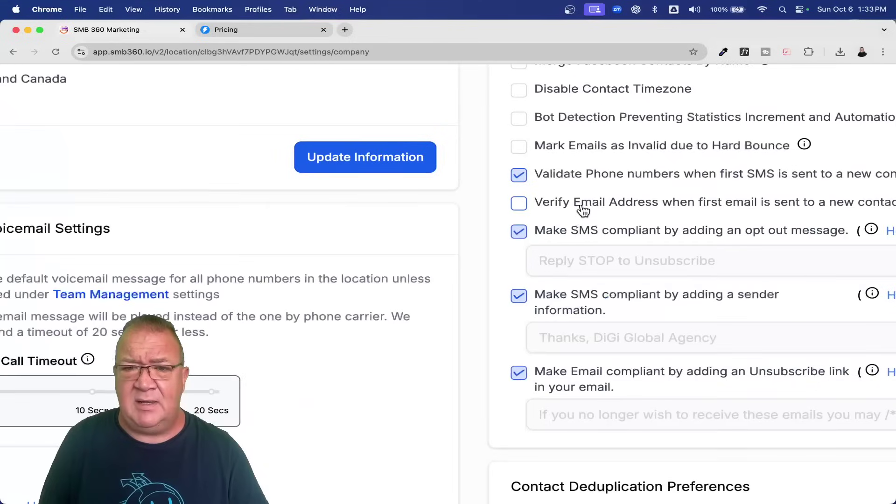
{"action": "scroll", "coordinate": [583, 211], "scroll_direction": "down", "scroll_amount": 4}
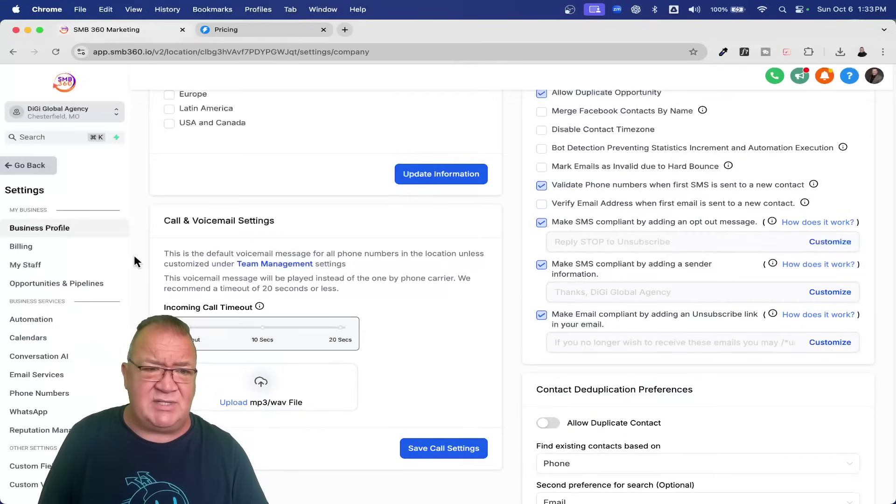
{"action": "scroll", "coordinate": [626, 280], "scroll_direction": "up", "scroll_amount": 4}
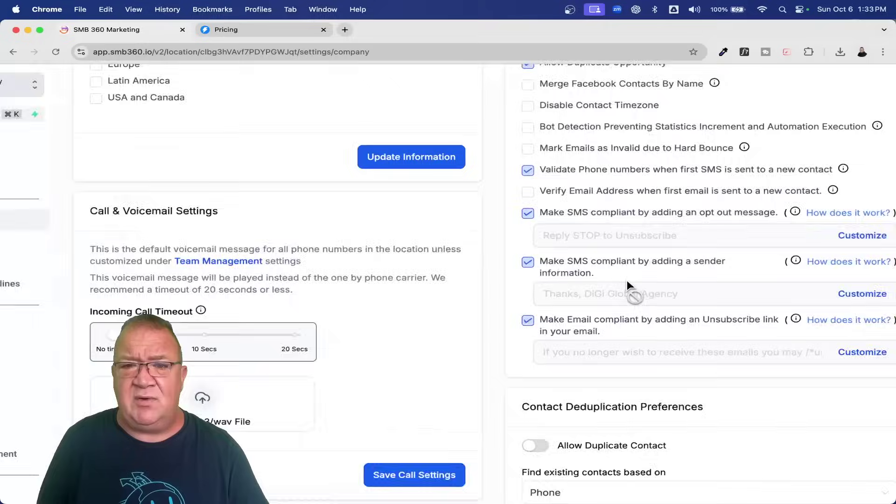
{"action": "scroll", "coordinate": [626, 280], "scroll_direction": "up", "scroll_amount": 1}
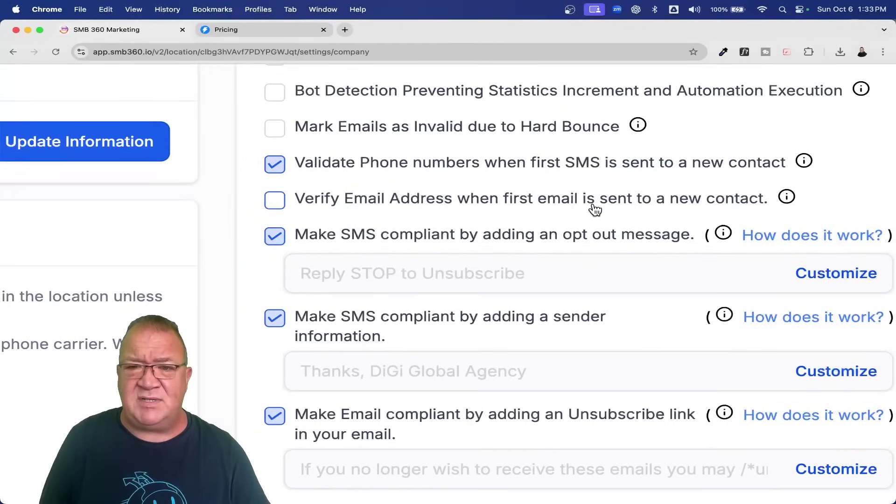
{"action": "left_click", "coordinate": [275, 200]}
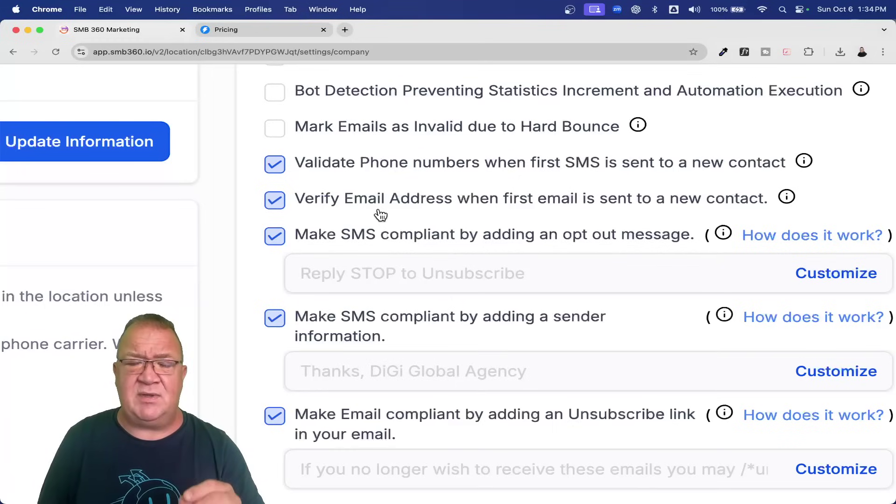
{"action": "mouse_move", "coordinate": [786, 196]}
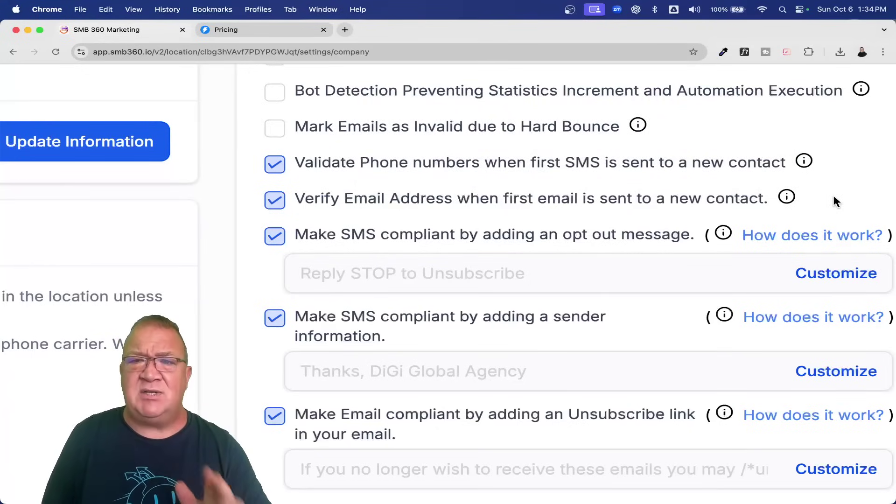
{"action": "scroll", "coordinate": [444, 211], "scroll_direction": "down", "scroll_amount": 1}
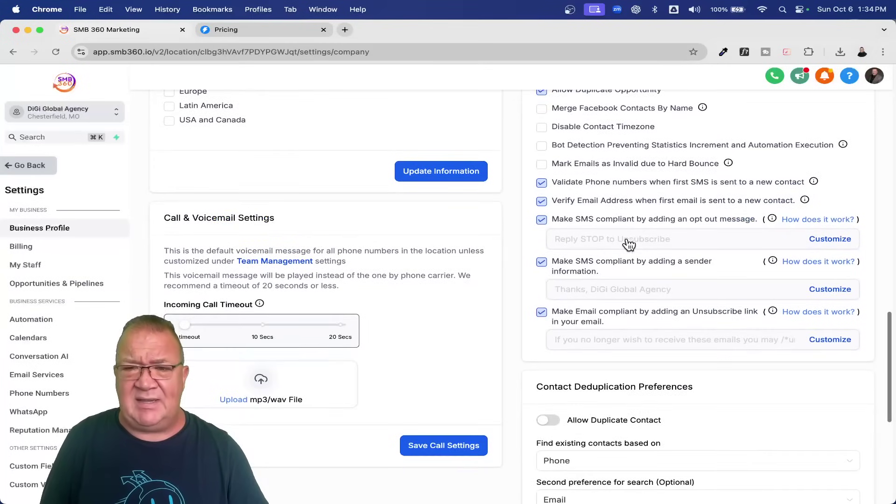
{"action": "scroll", "coordinate": [629, 243], "scroll_direction": "up", "scroll_amount": 1}
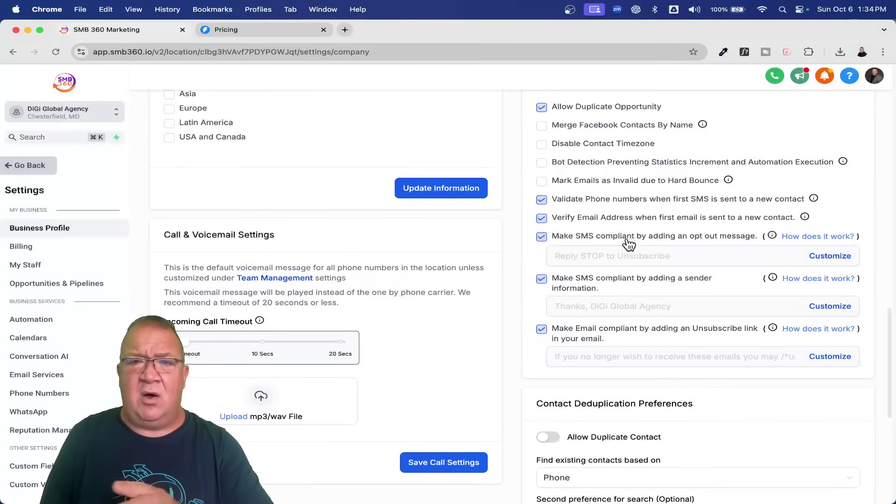